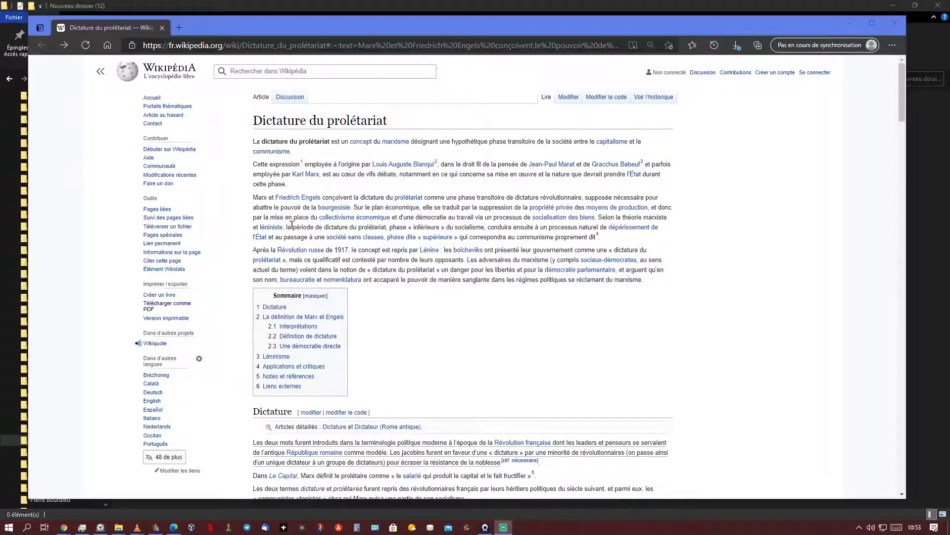
Step: Examine the title and introduction of the "Dictature du prolétariat" Wikipedia article at different zoom levels
{"action": "left_click_drag", "start_coordinate": [253, 121], "coordinate": [441, 125]}
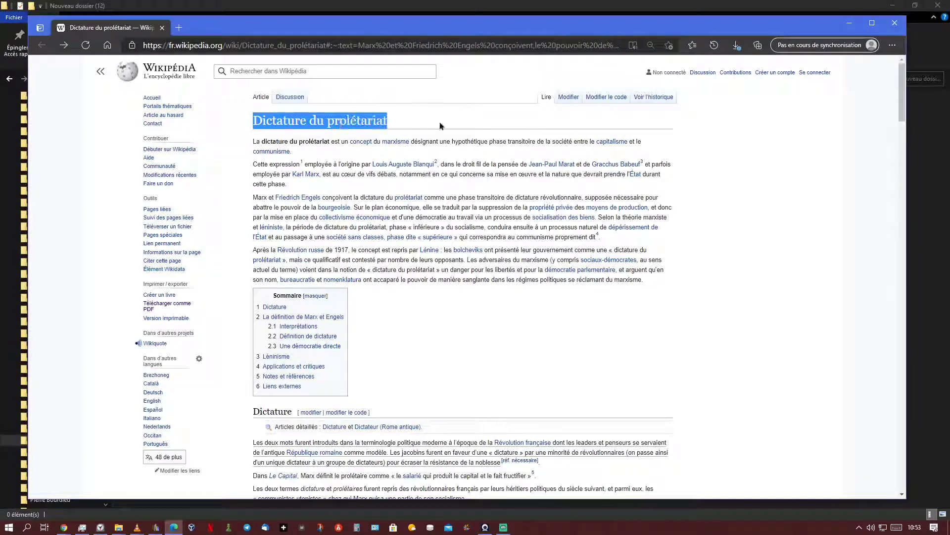
{"action": "left_click", "coordinate": [440, 133]}
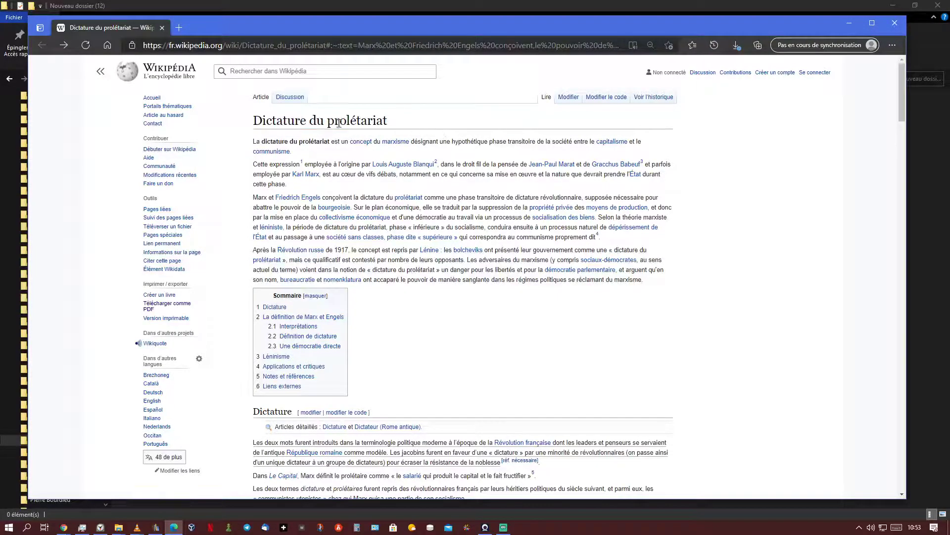
{"action": "scroll", "coordinate": [339, 123], "scroll_direction": "up", "scroll_amount": 4, "text": "ctrl"}
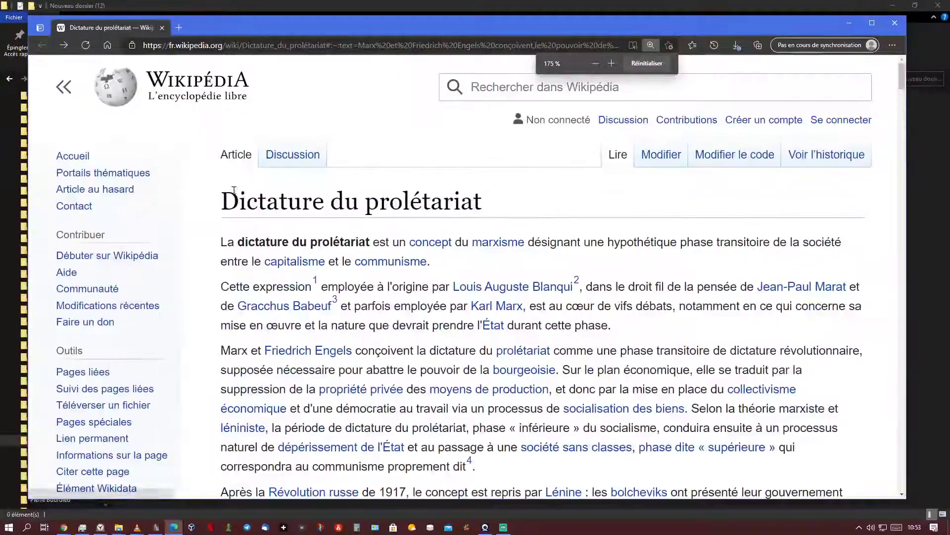
{"action": "scroll", "coordinate": [362, 206], "scroll_direction": "down", "scroll_amount": 9, "text": "ctrl"}
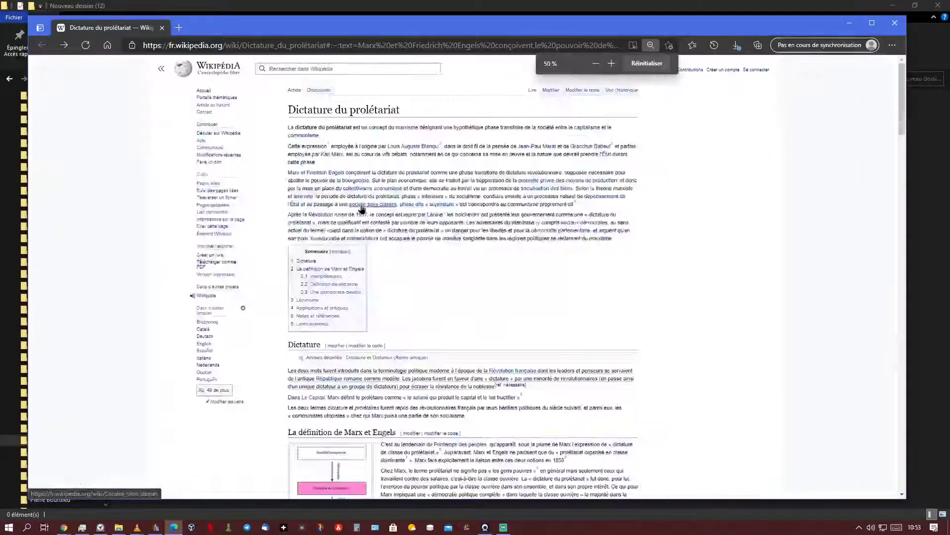
{"action": "scroll", "coordinate": [364, 210], "scroll_direction": "up", "scroll_amount": 2, "text": "ctrl"}
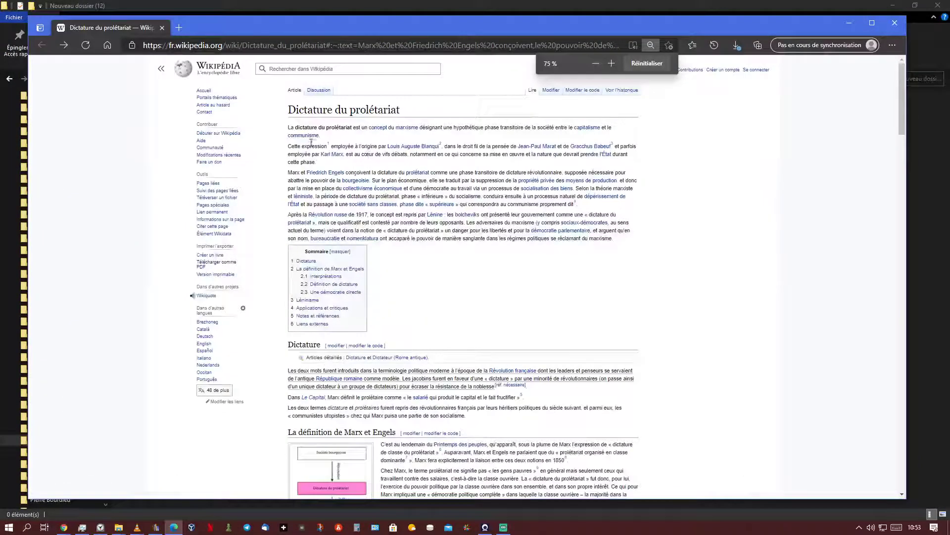
{"action": "scroll", "coordinate": [235, 231], "scroll_direction": "up", "scroll_amount": 1, "text": "ctrl"}
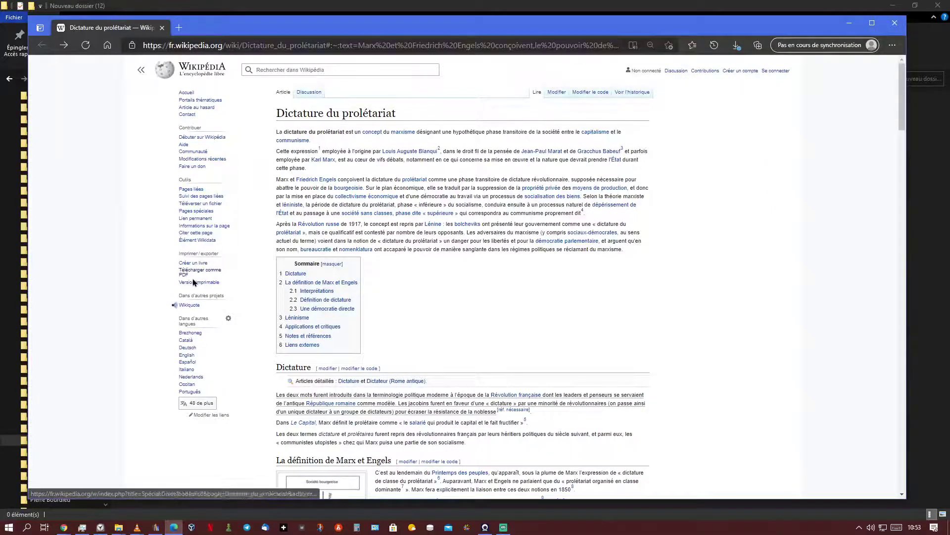
{"action": "scroll", "coordinate": [205, 267], "scroll_direction": "up", "scroll_amount": 2, "text": "ctrl"}
{"action": "scroll", "coordinate": [150, 304], "scroll_direction": "down", "scroll_amount": 2, "text": "ctrl"}
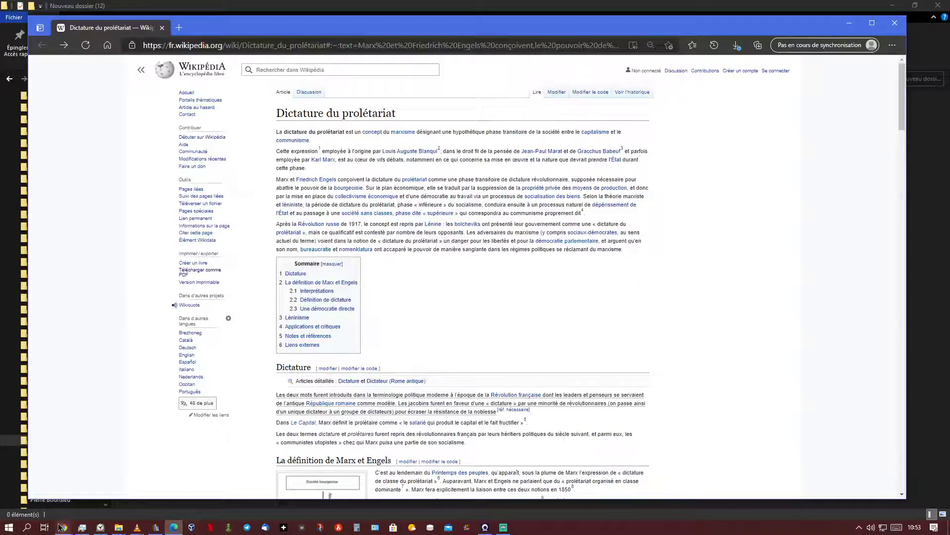
Step: Find and launch the Windows Loupe magnifier to enlarge the article's "Télécharger comme PDF" link
{"action": "left_click", "coordinate": [27, 527]}
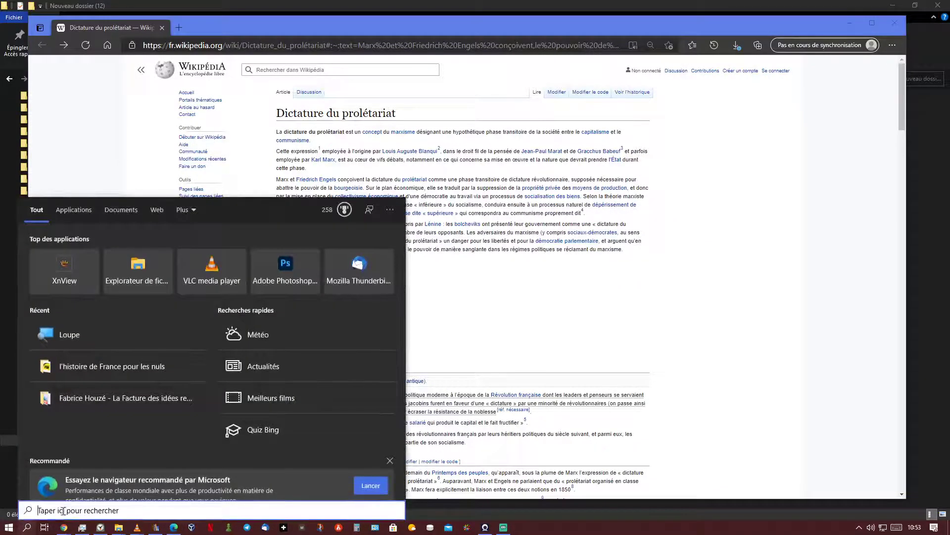
{"action": "type", "text": "lou_"}
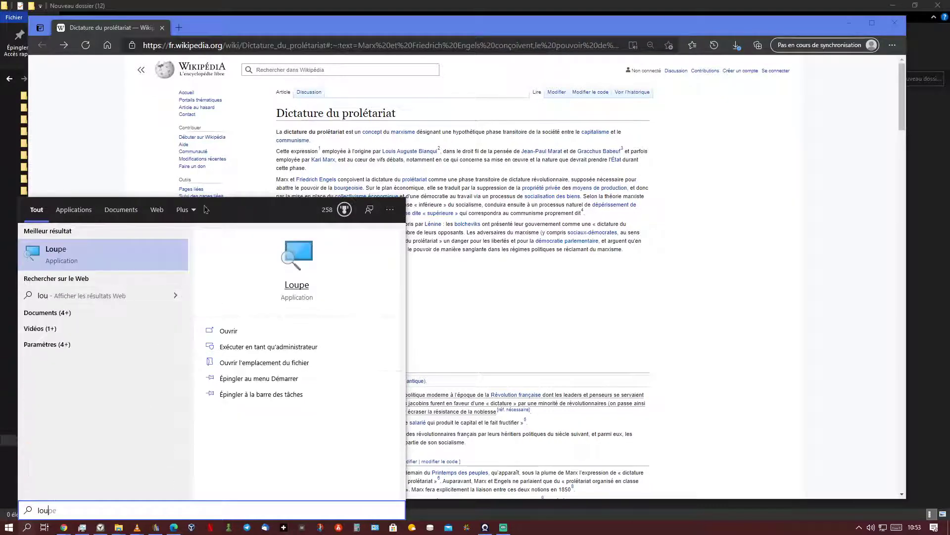
{"action": "left_click", "coordinate": [91, 250]}
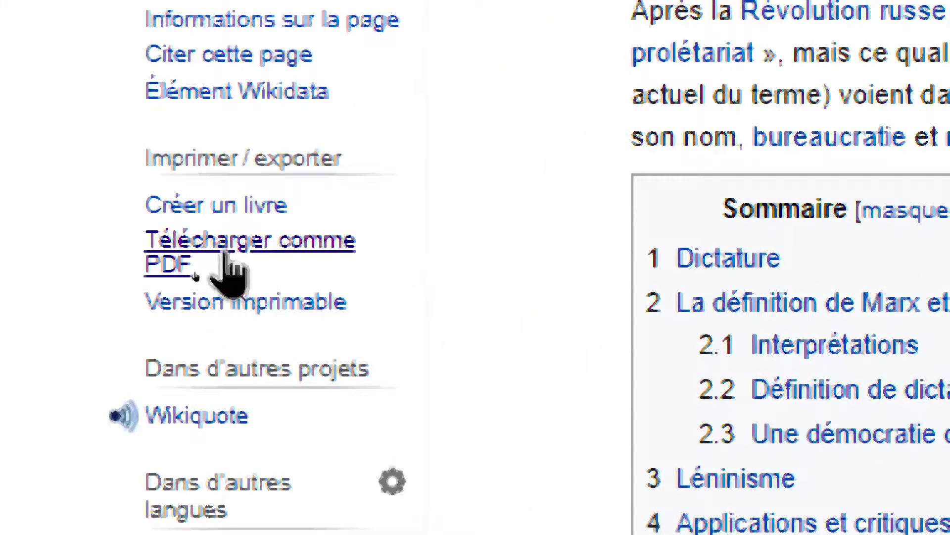
Step: Download the article as a PDF and save it as Dictature_du_prolétariat (1).pdf in Nouveau dossier (12)
{"action": "left_click", "coordinate": [229, 274]}
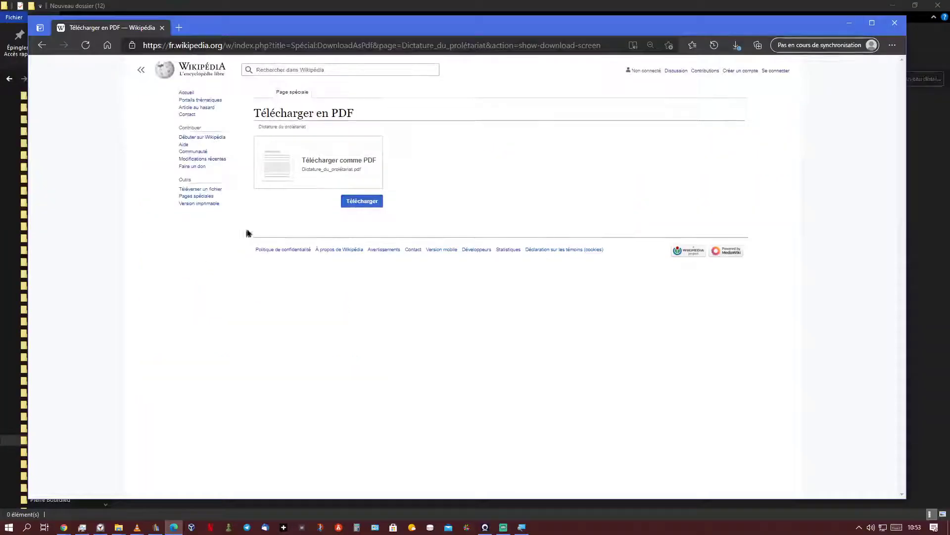
{"action": "left_click", "coordinate": [360, 204]}
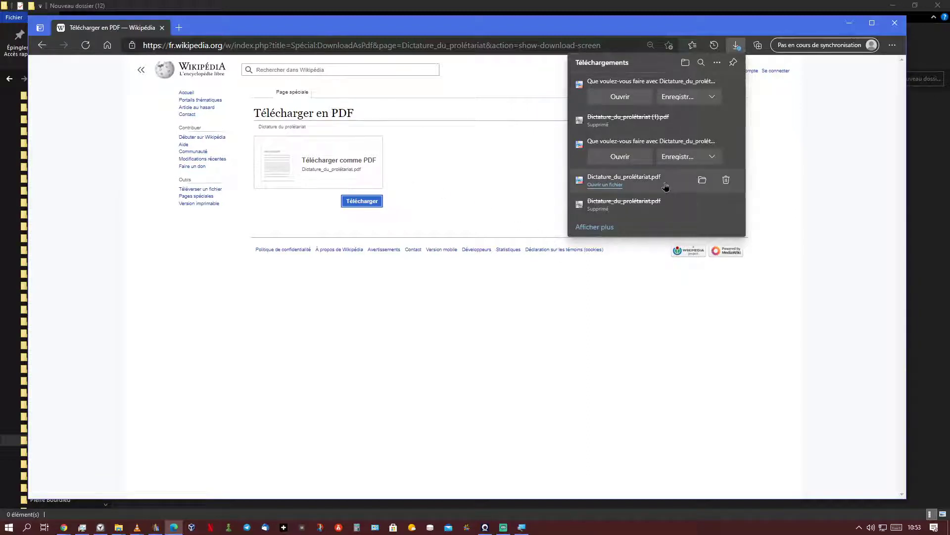
{"action": "left_click", "coordinate": [687, 98]}
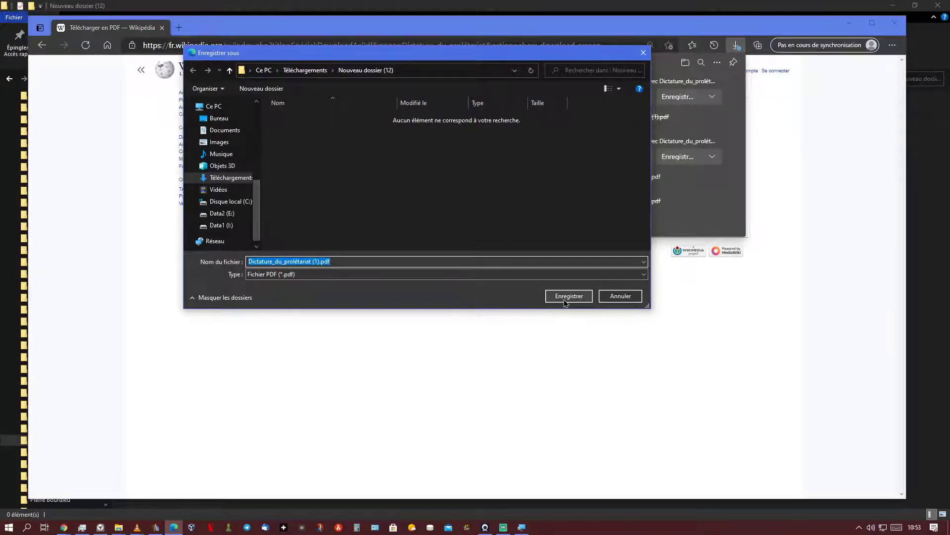
{"action": "left_click", "coordinate": [565, 300]}
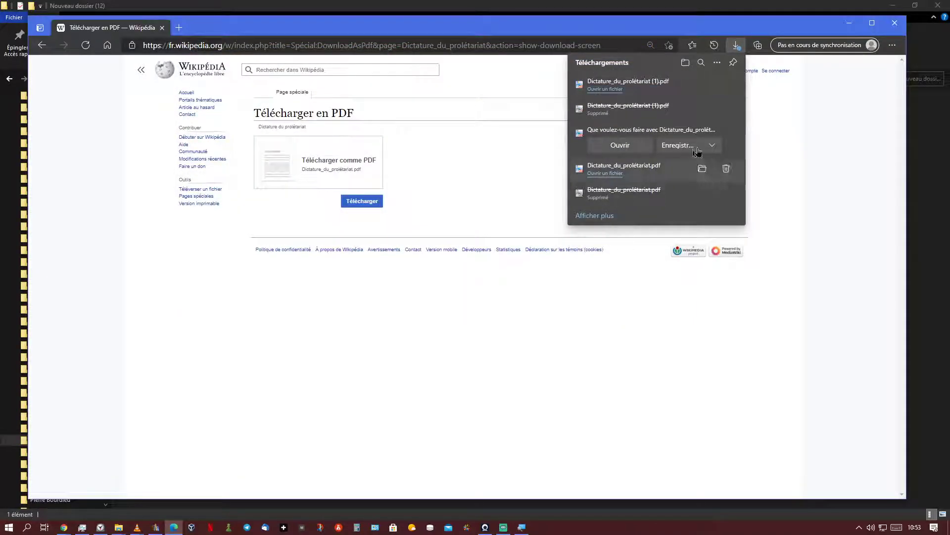
Step: Minimize the browser and VLC to reach the Nouveau dossier (12) folder window, and collapse its Téléchargements folder tree
{"action": "left_click", "coordinate": [850, 29]}
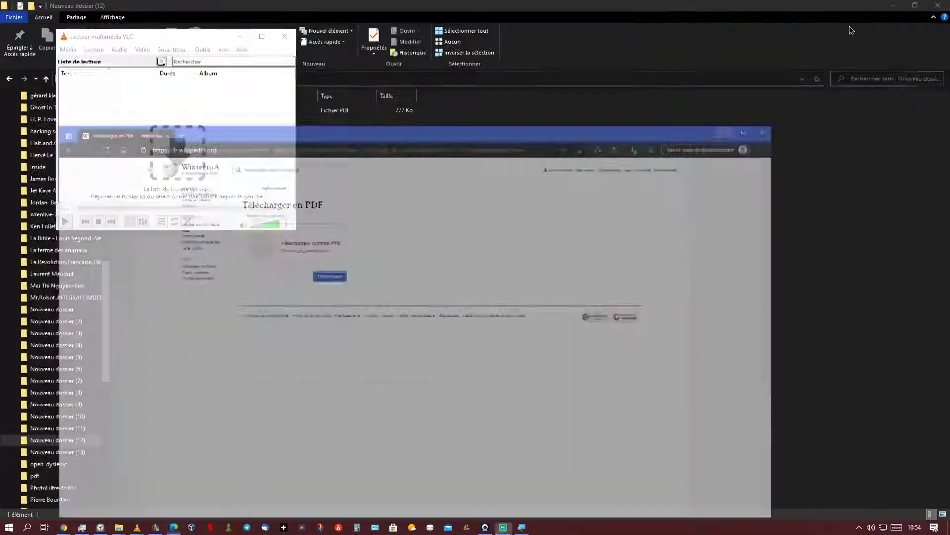
{"action": "left_click", "coordinate": [239, 36]}
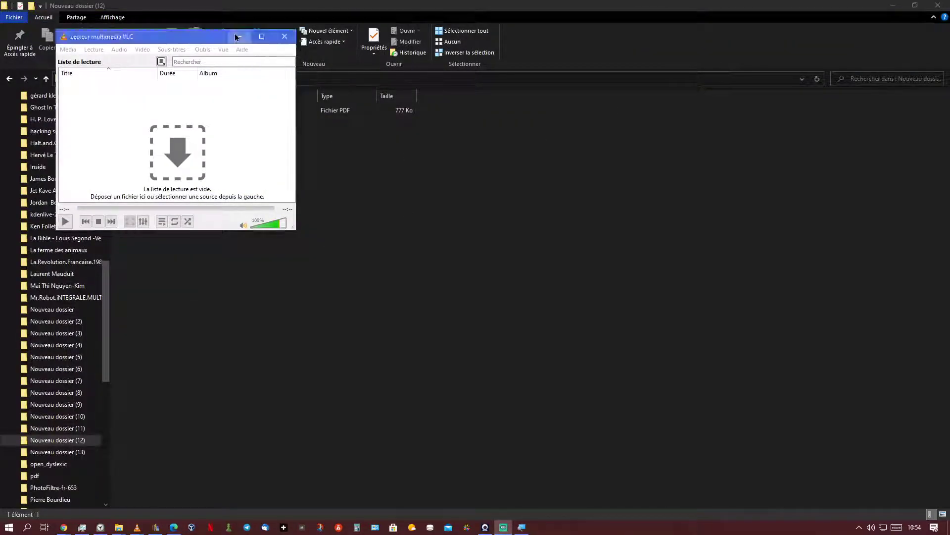
{"action": "scroll", "coordinate": [25, 180], "scroll_direction": "up", "scroll_amount": 2}
{"action": "scroll", "coordinate": [24, 181], "scroll_direction": "up", "scroll_amount": 2}
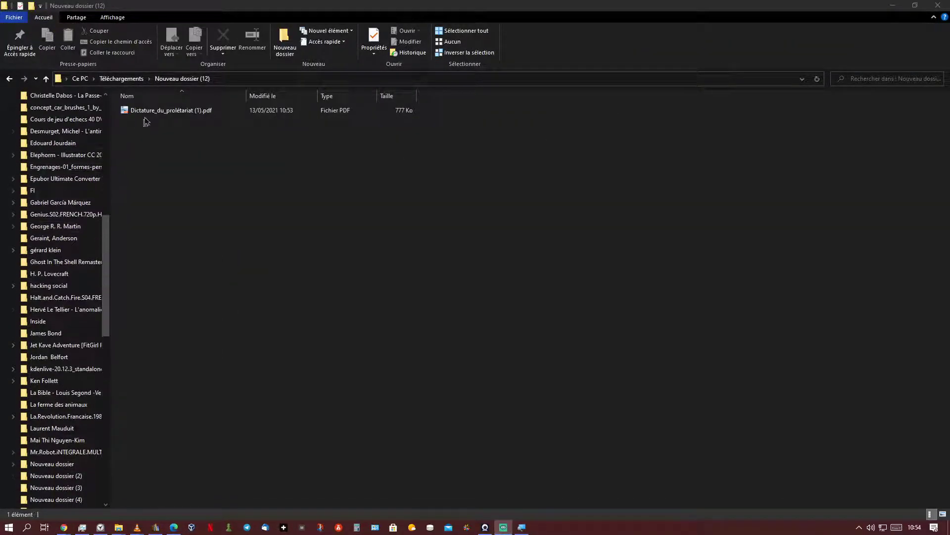
{"action": "scroll", "coordinate": [18, 123], "scroll_direction": "up", "scroll_amount": 5}
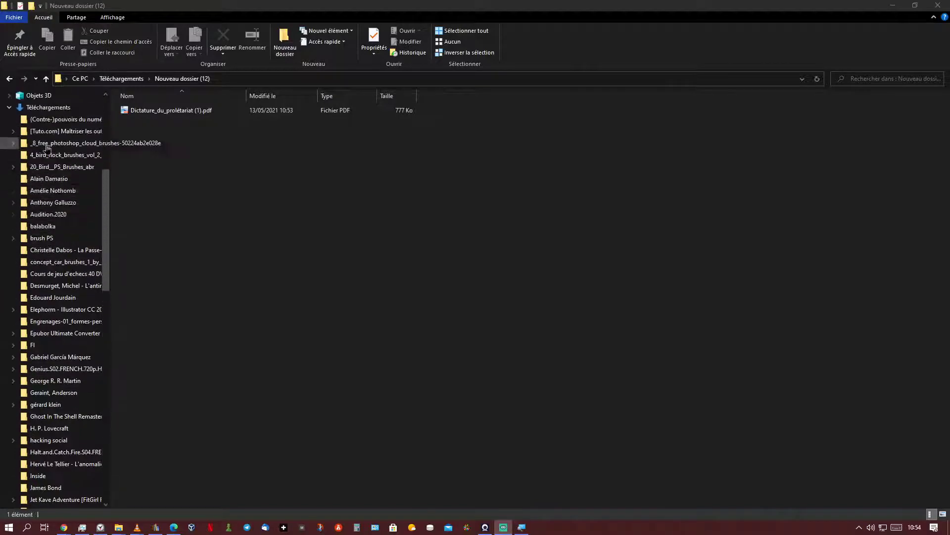
{"action": "left_click", "coordinate": [8, 157]}
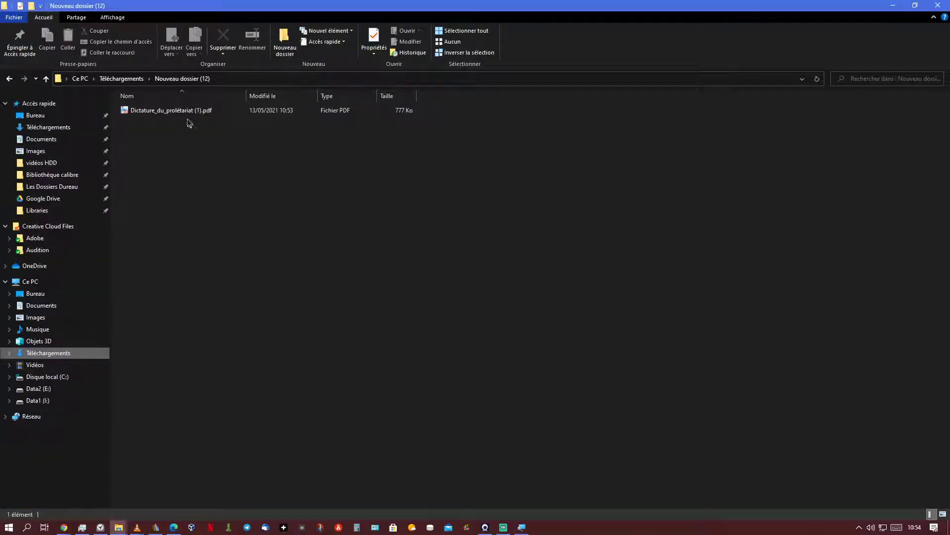
Step: Open Dictature_du_prolétariat (1).pdf and look through its pages, including the external links, Léninisme section and references
{"action": "left_click", "coordinate": [164, 112]}
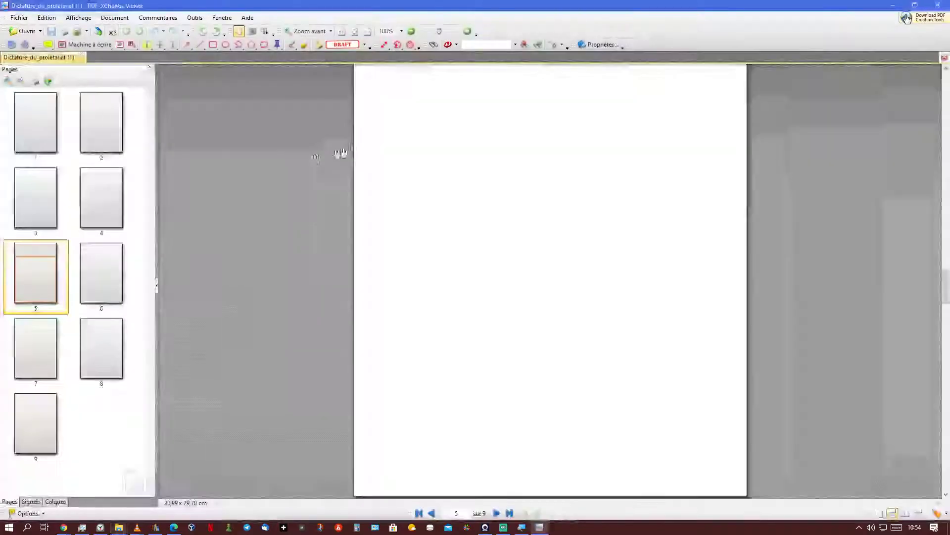
{"action": "left_click", "coordinate": [39, 425]}
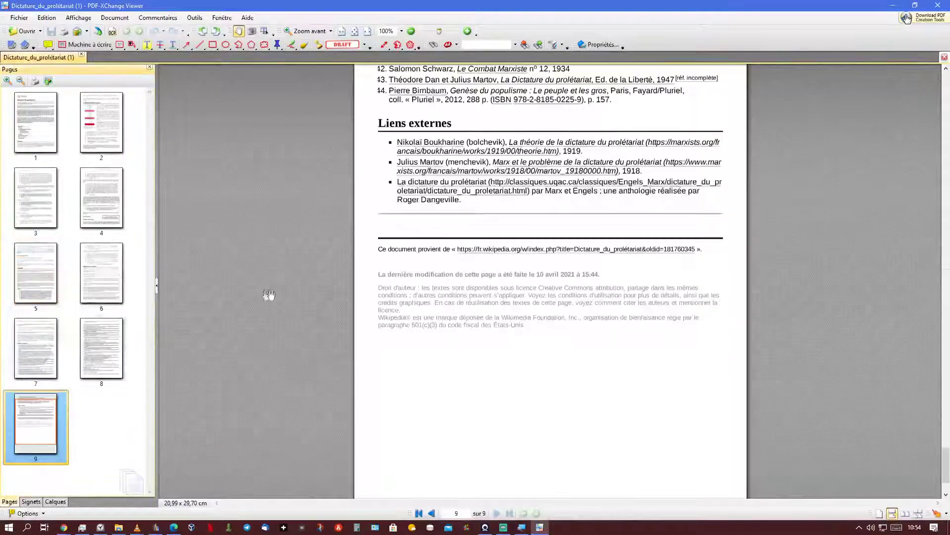
{"action": "scroll", "coordinate": [467, 199], "scroll_direction": "up", "scroll_amount": 3}
{"action": "scroll", "coordinate": [467, 200], "scroll_direction": "up", "scroll_amount": 10}
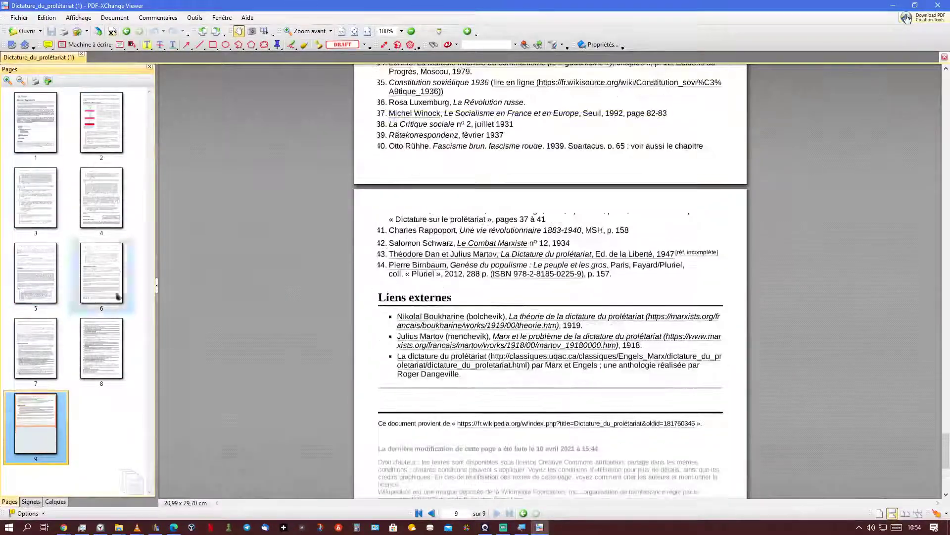
{"action": "left_click", "coordinate": [33, 352]}
{"action": "left_click", "coordinate": [102, 272]}
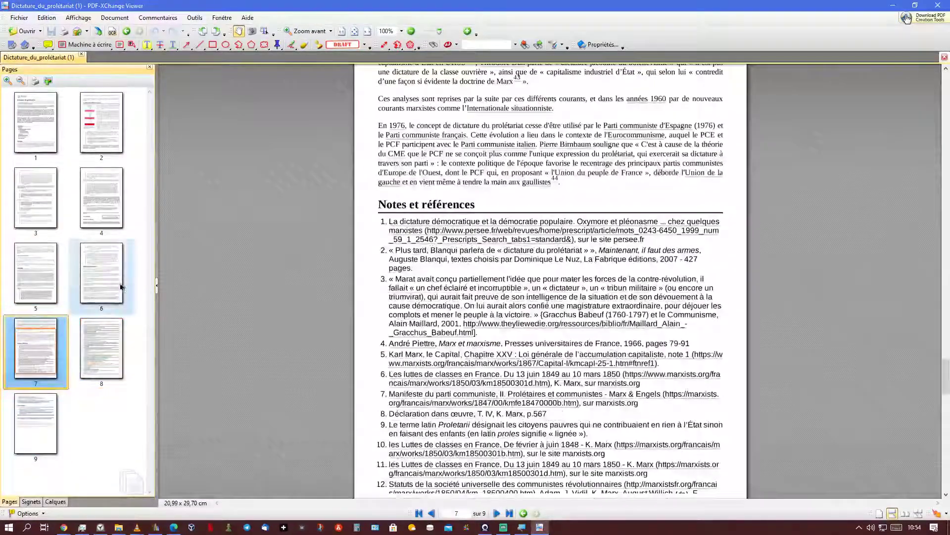
{"action": "left_click", "coordinate": [50, 277]}
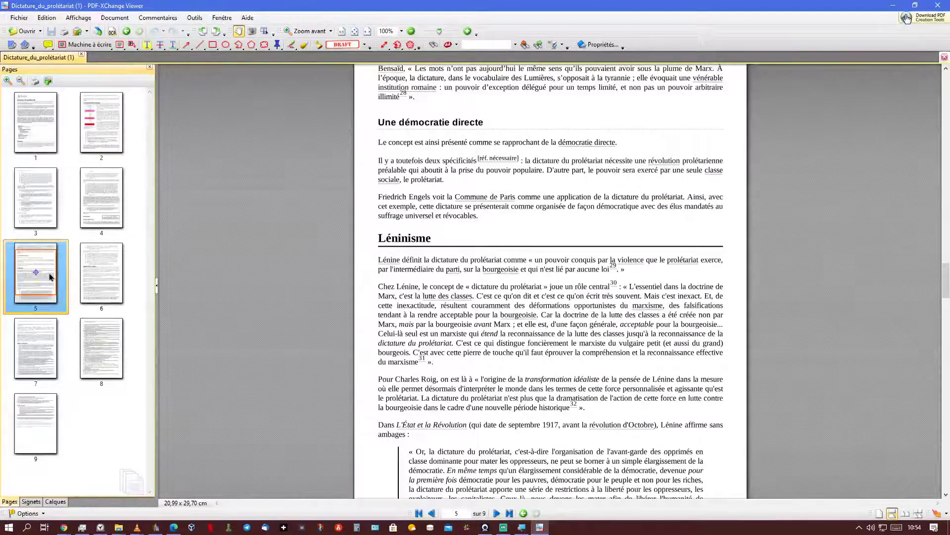
{"action": "left_click", "coordinate": [75, 373]}
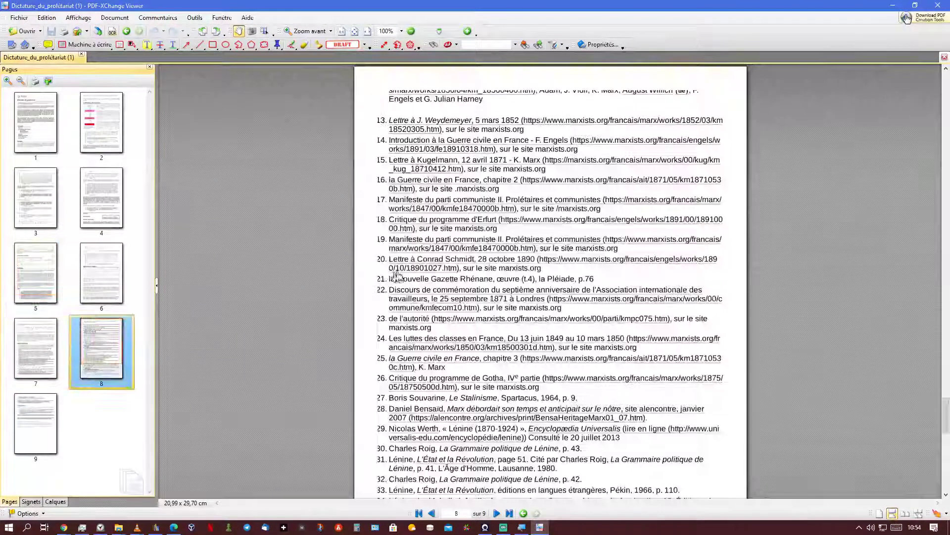
Step: Try the web link in reference 20 on page 8, refuse to open the site, and close the PDF
{"action": "left_click", "coordinate": [575, 265]}
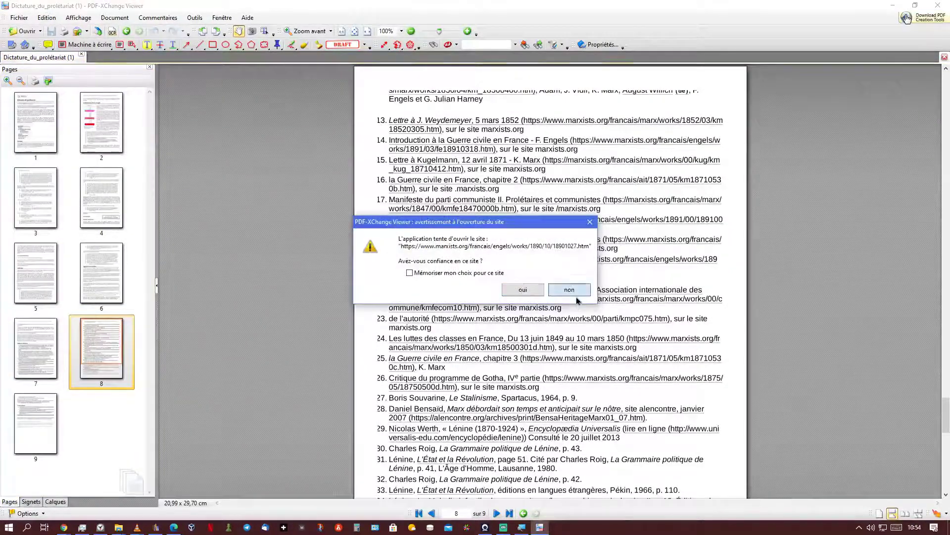
{"action": "left_click", "coordinate": [569, 289]}
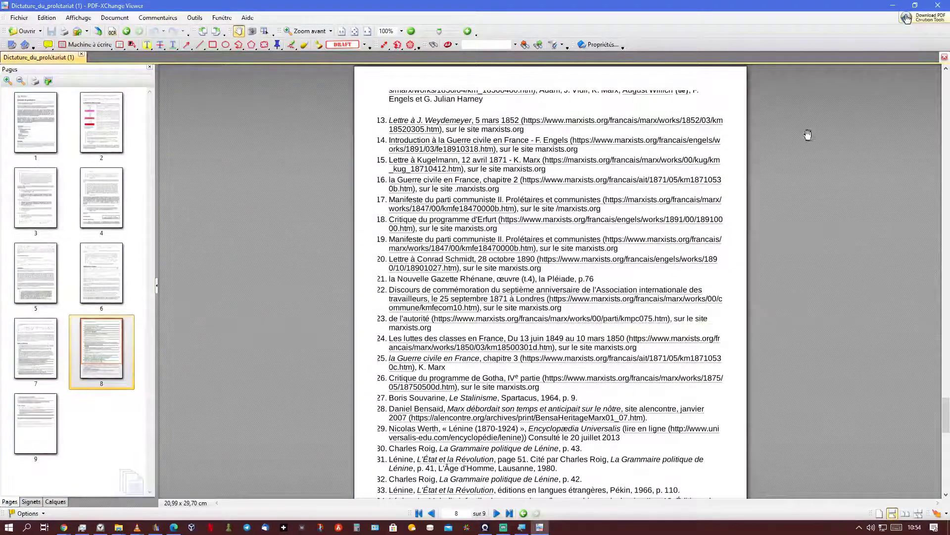
{"action": "left_click", "coordinate": [938, 5]}
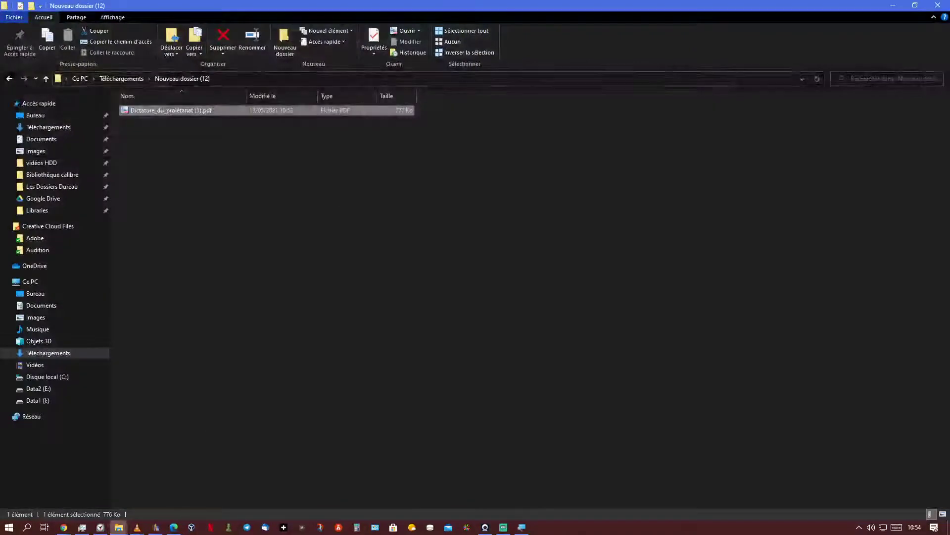
Step: Switch to calibre, move its window beside the folder's file list, and try to add the downloaded PDF
{"action": "left_click", "coordinate": [159, 527]}
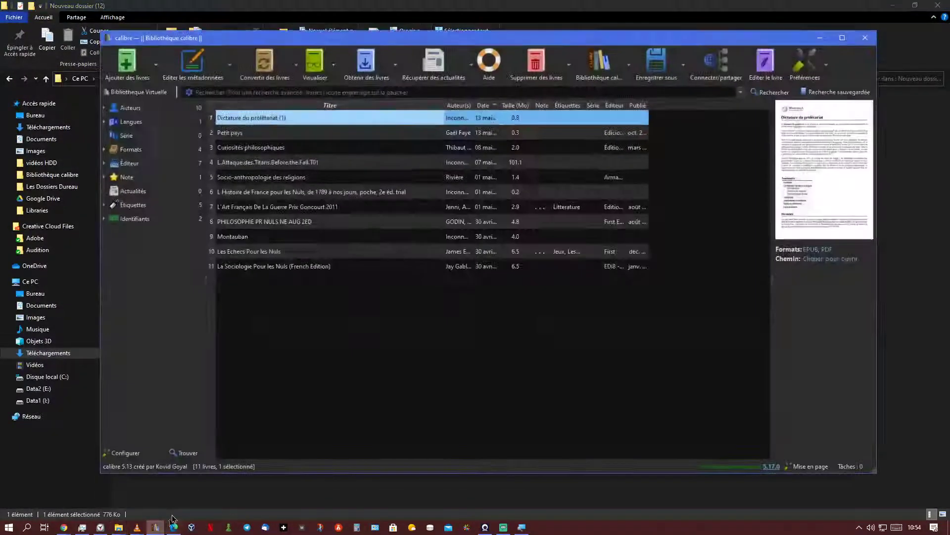
{"action": "left_click", "coordinate": [448, 331]}
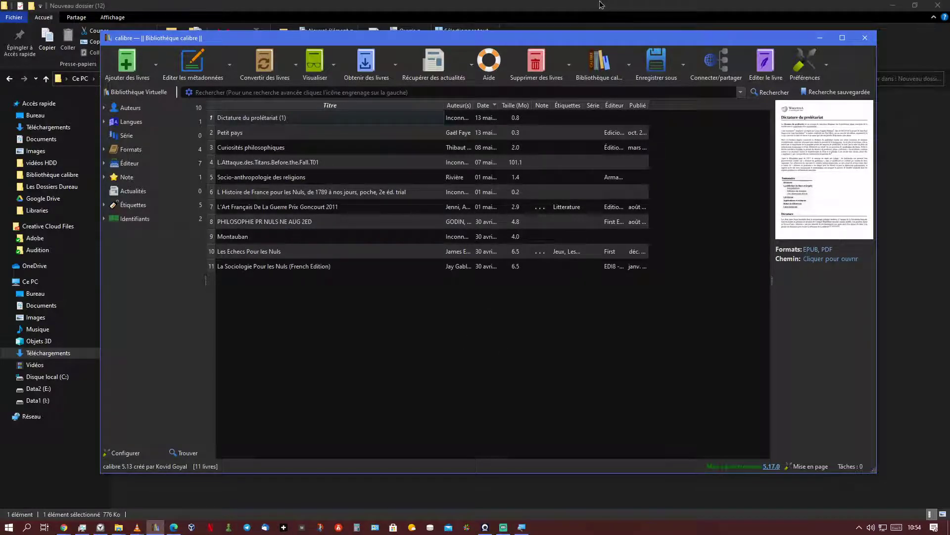
{"action": "left_click_drag", "start_coordinate": [480, 39], "coordinate": [948, 55]}
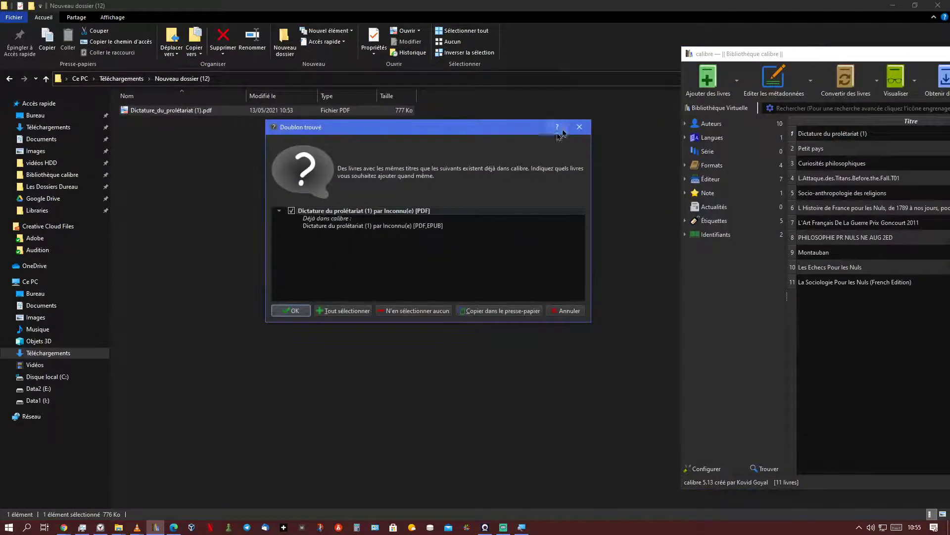
{"action": "left_click", "coordinate": [581, 126]}
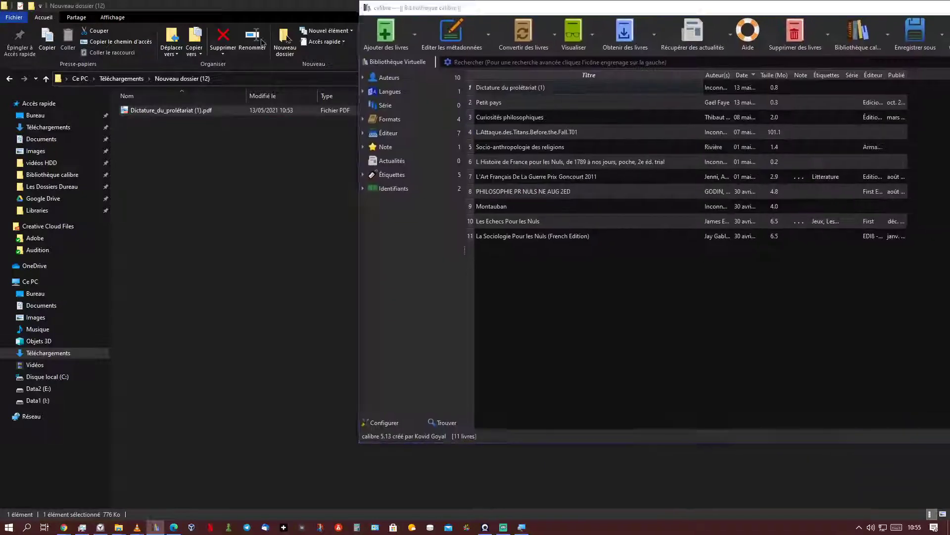
Step: Bring calibre back beside the folder's file list and add Dictature_du_prolétariat (1).pdf to the library, accepting the duplicate title
{"action": "left_click", "coordinate": [306, 19]}
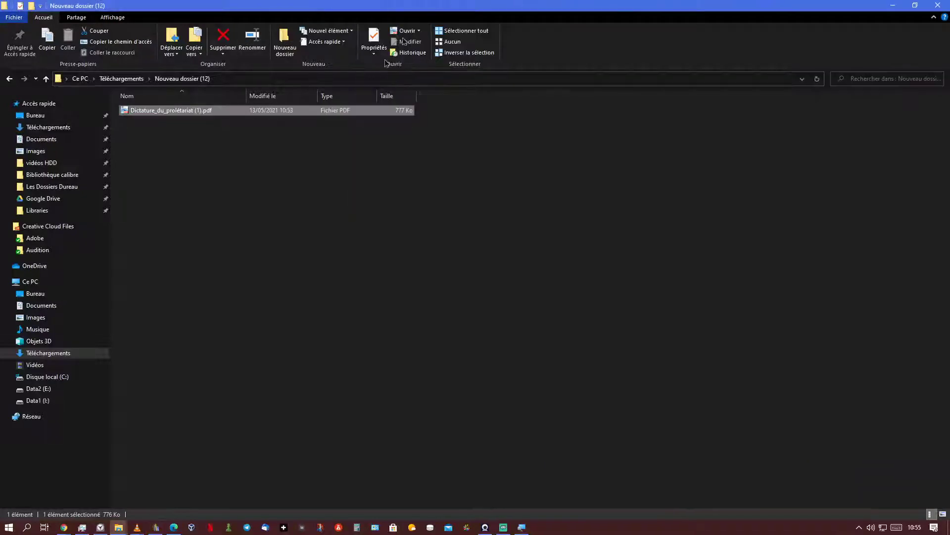
{"action": "left_click", "coordinate": [155, 527]}
{"action": "key", "text": "ctrl+q"}
{"action": "left_click", "coordinate": [158, 528]}
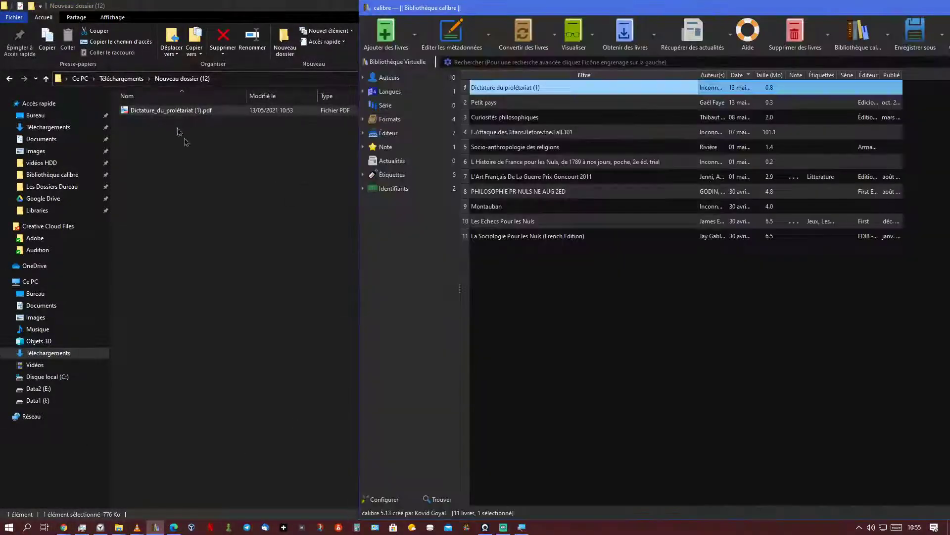
{"action": "left_click_drag", "start_coordinate": [193, 110], "coordinate": [641, 339]}
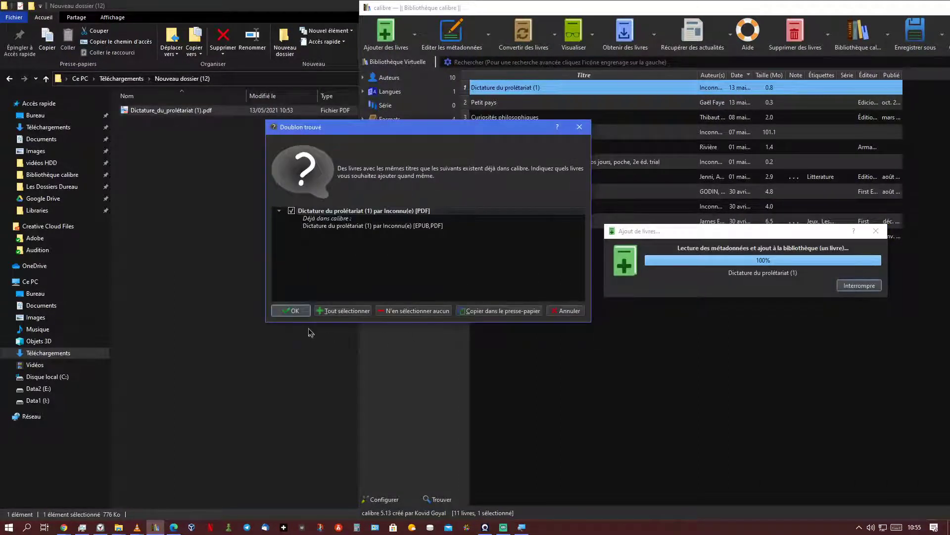
{"action": "left_click", "coordinate": [295, 313]}
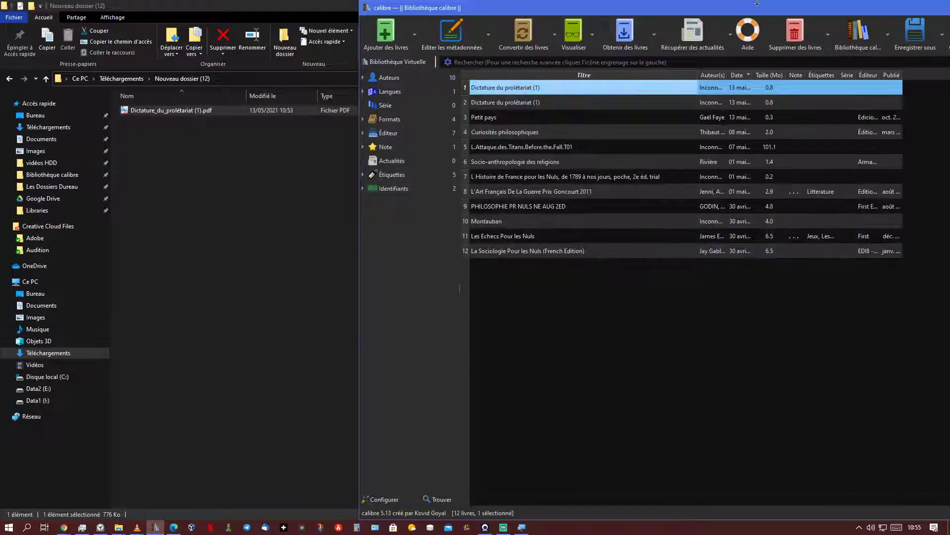
Step: Move the calibre window over the middle of the folder window and narrow it from its left edge
{"action": "left_click_drag", "start_coordinate": [753, 14], "coordinate": [484, 50]}
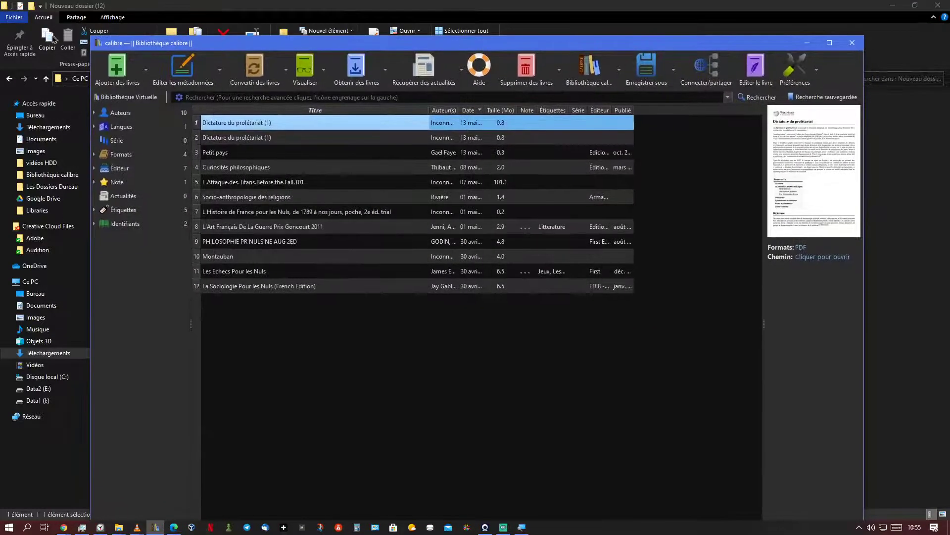
{"action": "left_click_drag", "start_coordinate": [92, 36], "coordinate": [134, 107]}
{"action": "left_click_drag", "start_coordinate": [298, 114], "coordinate": [292, 37]}
Step: Check the second Dictature du prolétariat (1) entry, select the first one and open its conversion settings
{"action": "left_click", "coordinate": [292, 128]}
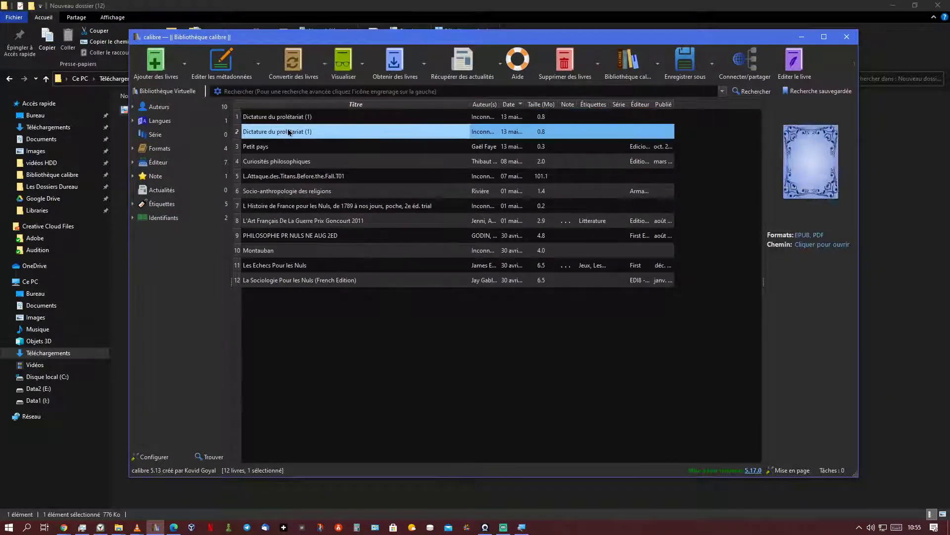
{"action": "left_click", "coordinate": [306, 117]}
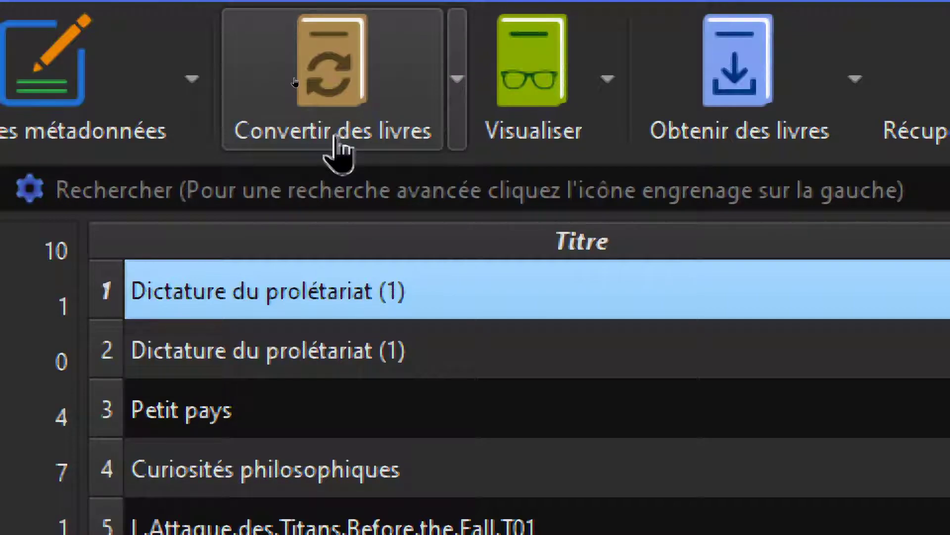
{"action": "left_click", "coordinate": [336, 141]}
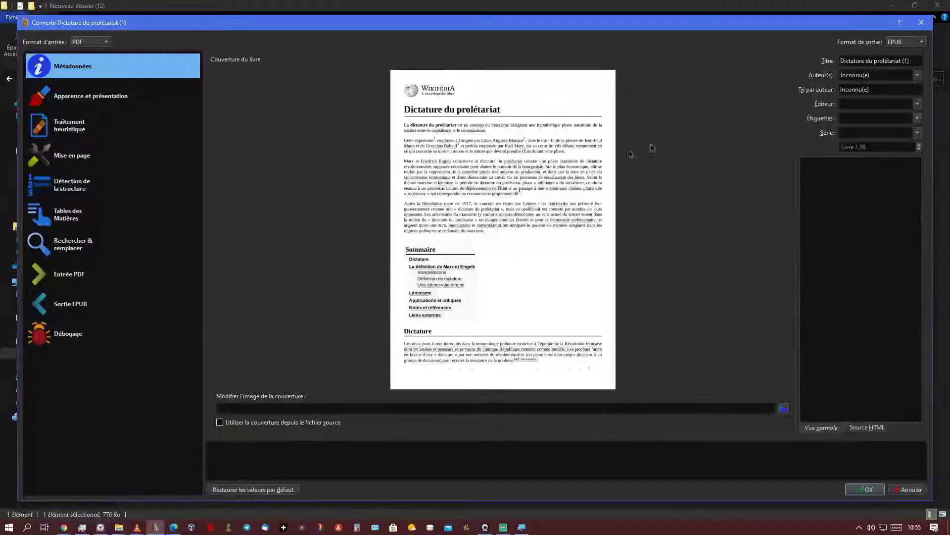
{"action": "left_click", "coordinate": [897, 43]}
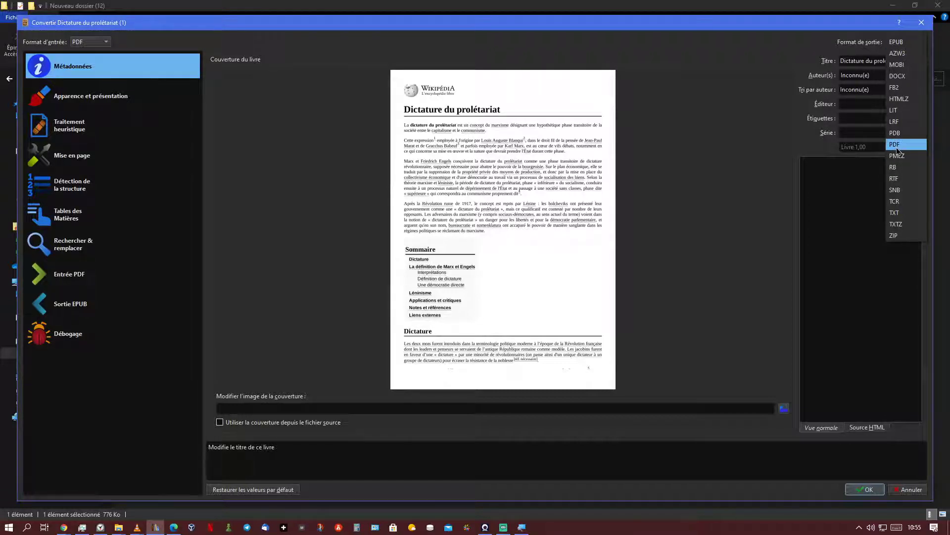
{"action": "key", "text": "Escape"}
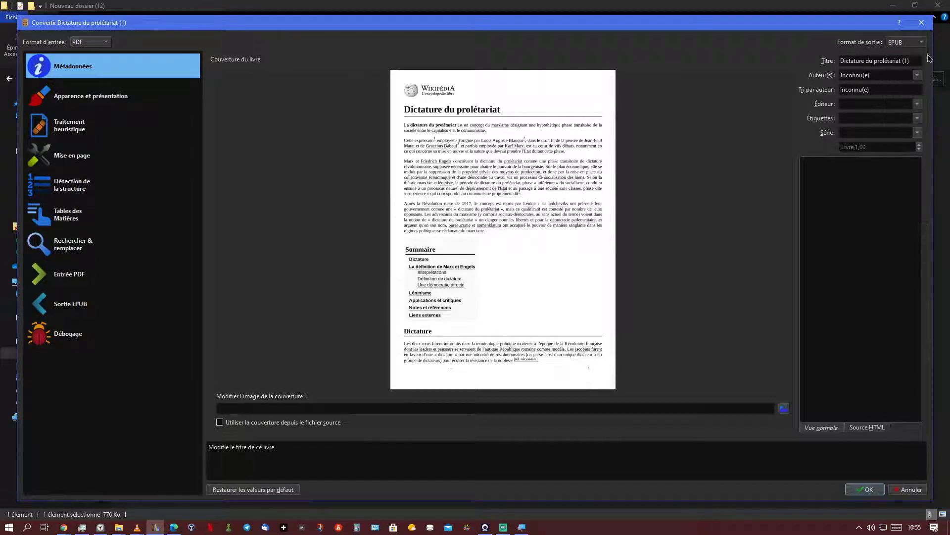
{"action": "key", "text": "p"}
{"action": "key", "text": "d"}
{"action": "key", "text": "f"}
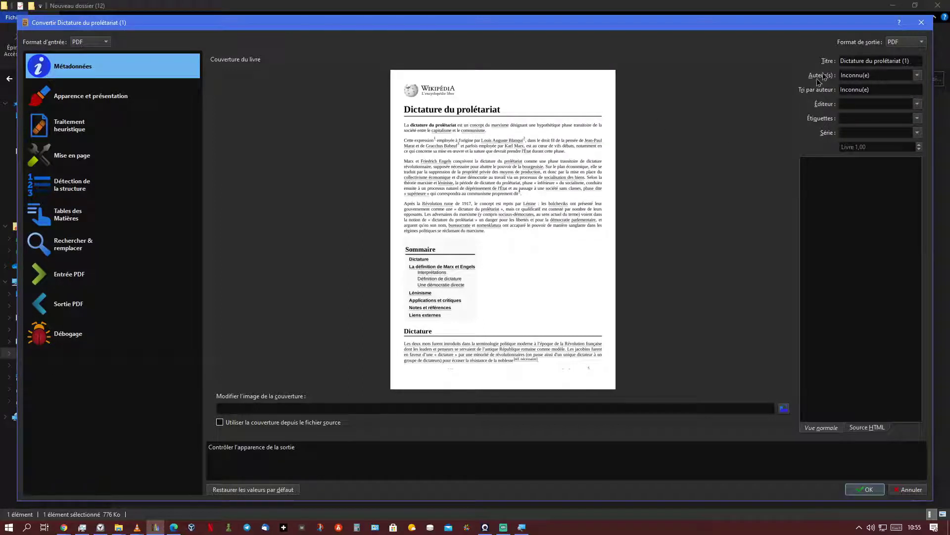
{"action": "left_click", "coordinate": [899, 42]}
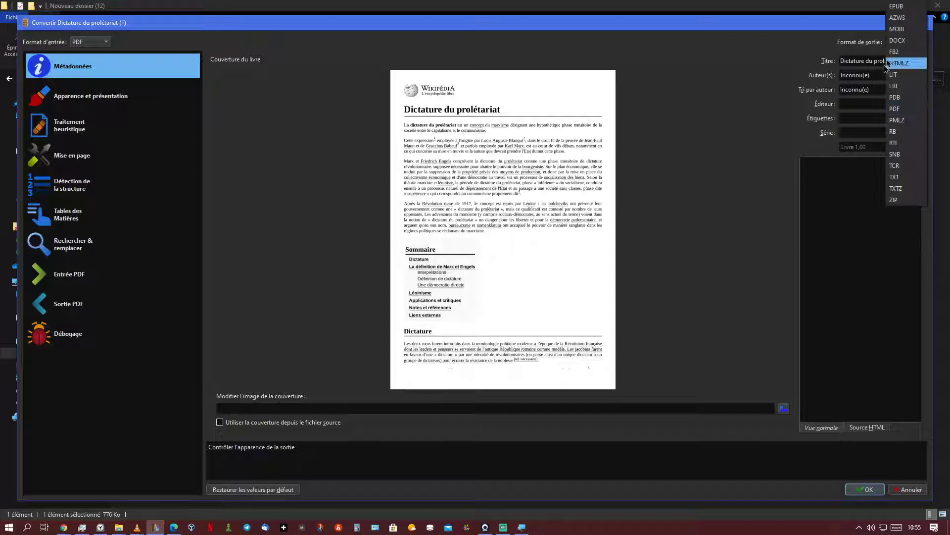
{"action": "left_click", "coordinate": [906, 7]}
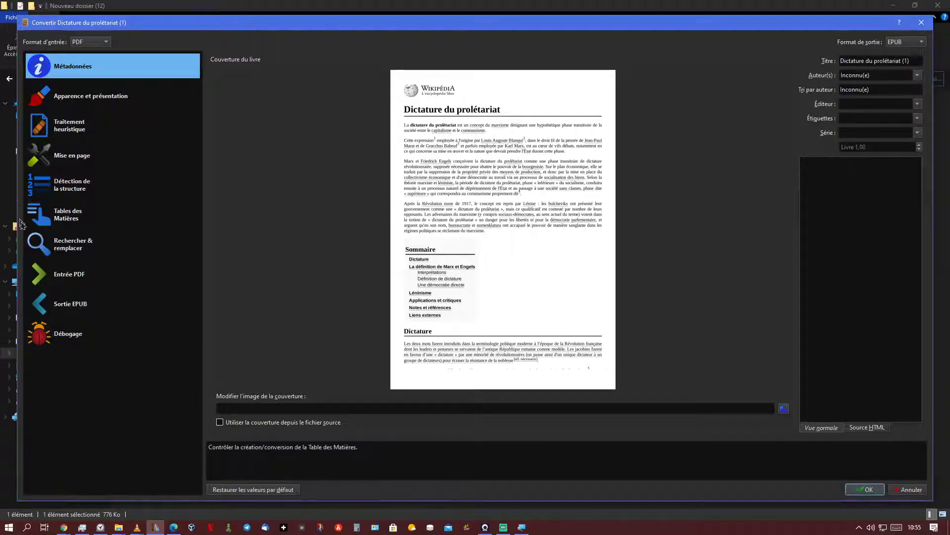
Step: Run the conversion of the book to EPUB, check its progress in the job list, and close the list
{"action": "left_click", "coordinate": [864, 489]}
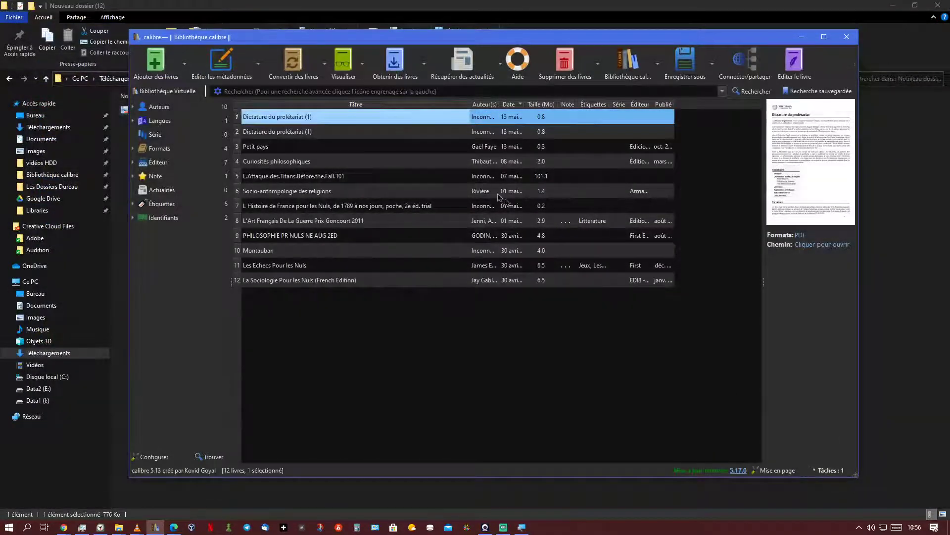
{"action": "left_click", "coordinate": [831, 469]}
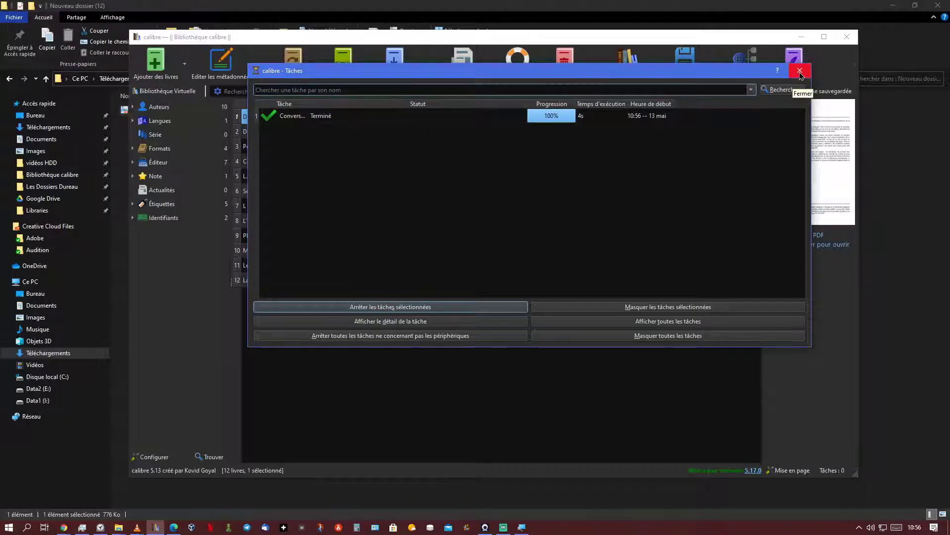
{"action": "left_click", "coordinate": [800, 74]}
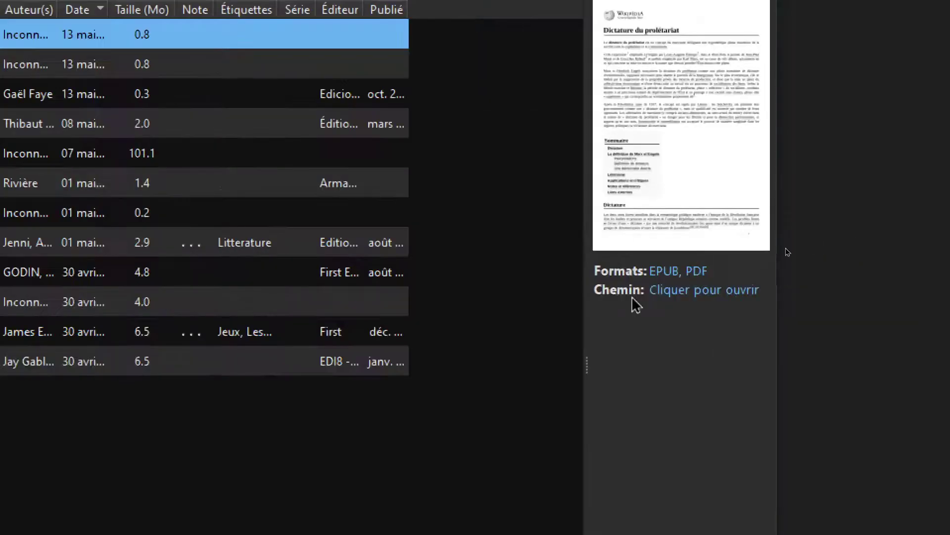
Step: Open the converted book's library folder, widen the file name column, and open the Dictature du proletariat (1) EPUB file
{"action": "left_click", "coordinate": [792, 246]}
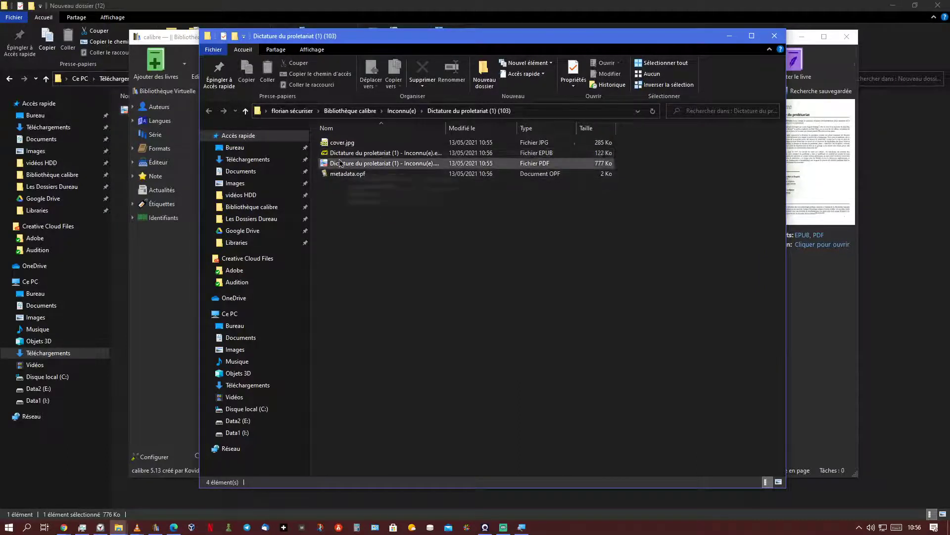
{"action": "left_click", "coordinate": [405, 156]}
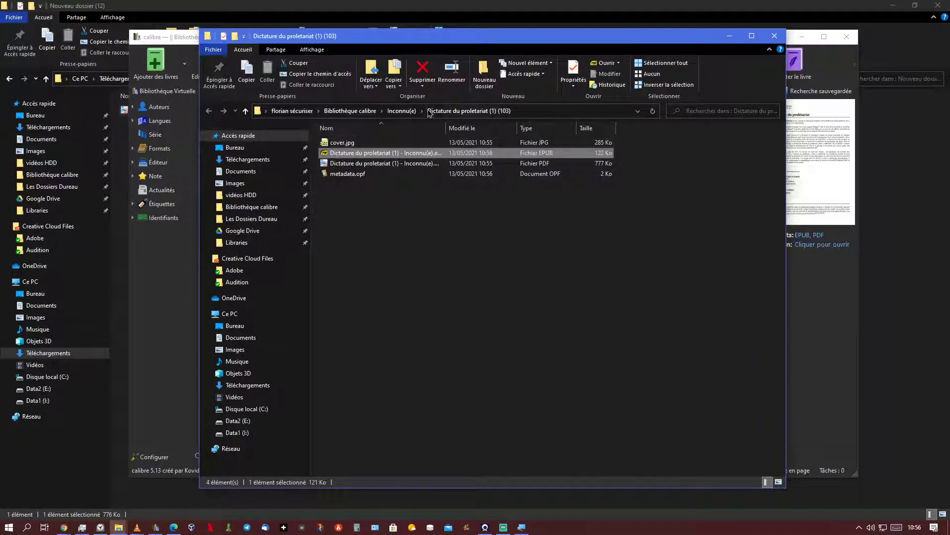
{"action": "left_click_drag", "start_coordinate": [446, 128], "coordinate": [551, 136]}
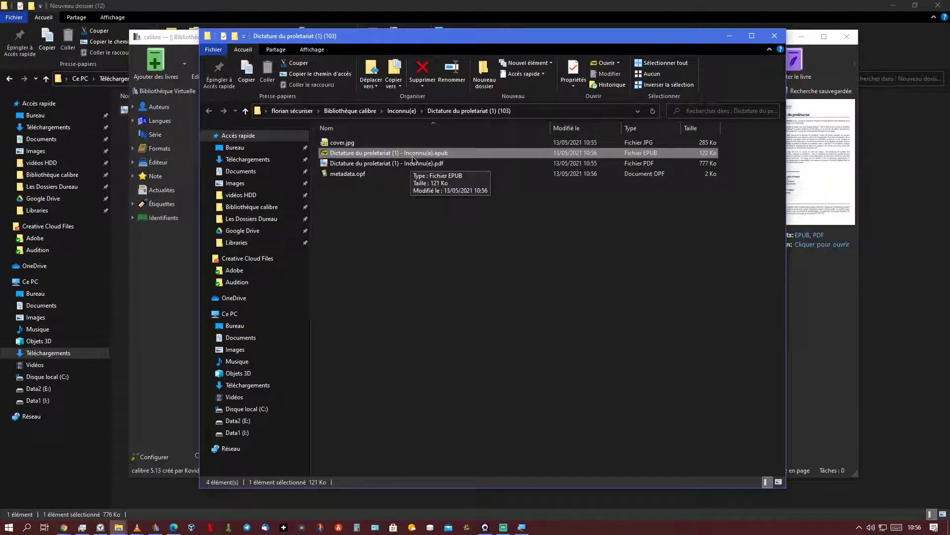
{"action": "double_click", "coordinate": [442, 153]}
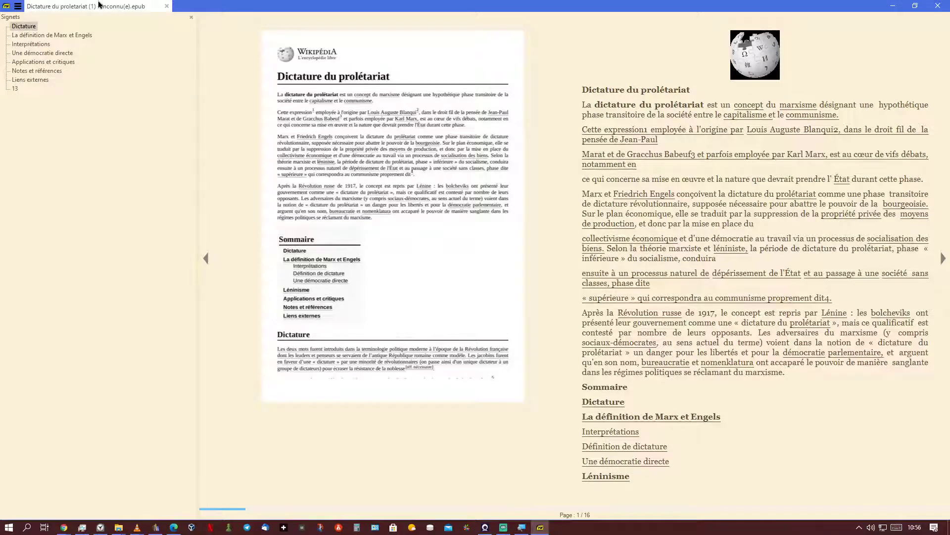
Step: Look through the EPUB's sections by its bookmarks, from La définition de Marx et Engels to Liens externes, ending at Une démocratie directe
{"action": "left_click", "coordinate": [49, 38]}
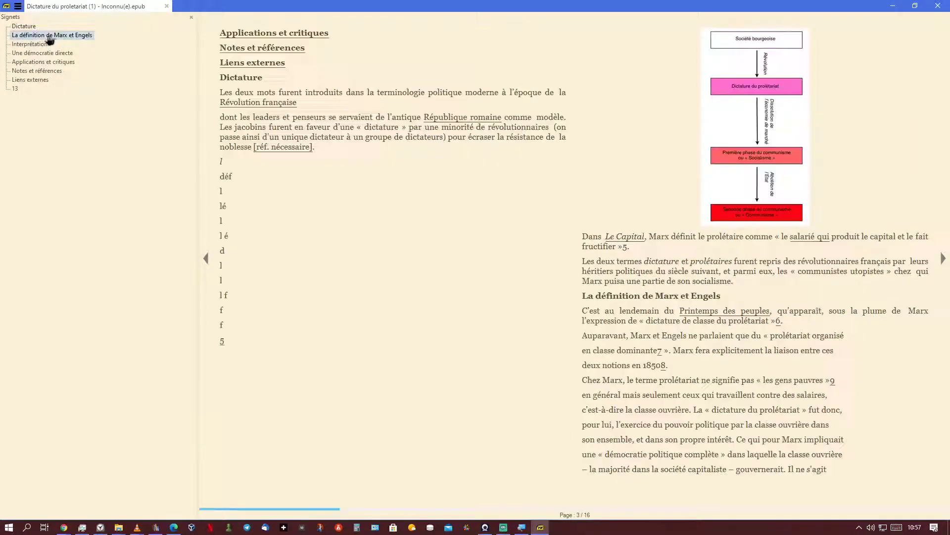
{"action": "left_click", "coordinate": [29, 45]}
{"action": "left_click", "coordinate": [34, 53]}
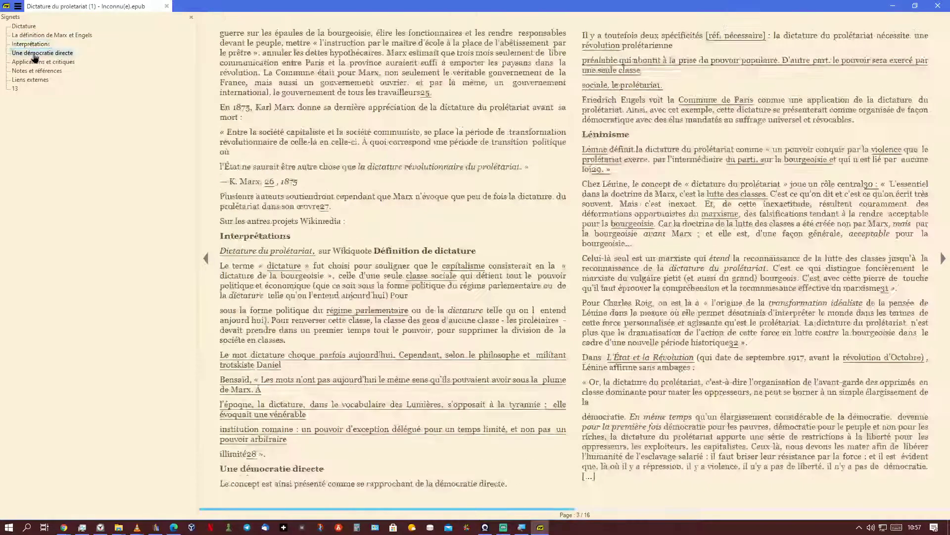
{"action": "left_click", "coordinate": [35, 62]}
{"action": "left_click", "coordinate": [33, 71]}
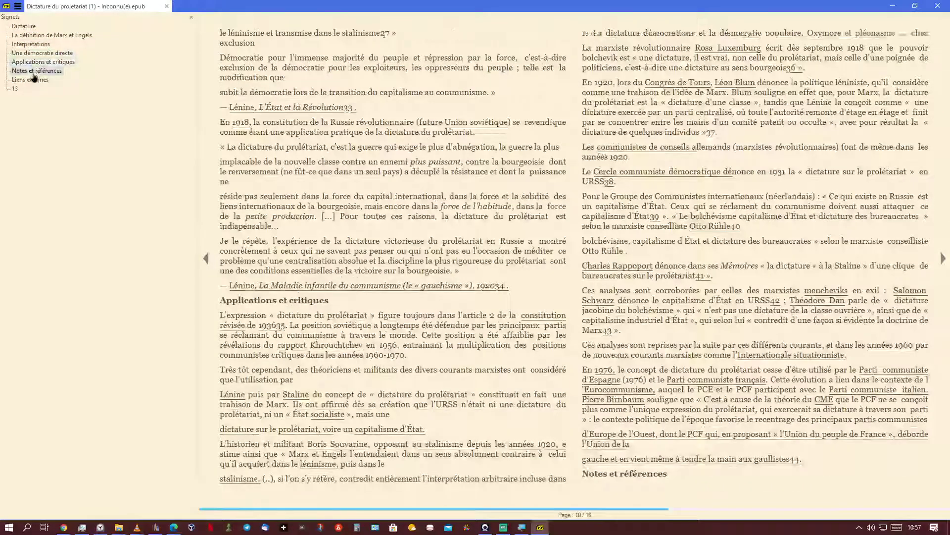
{"action": "left_click", "coordinate": [33, 79]}
{"action": "left_click", "coordinate": [31, 44]}
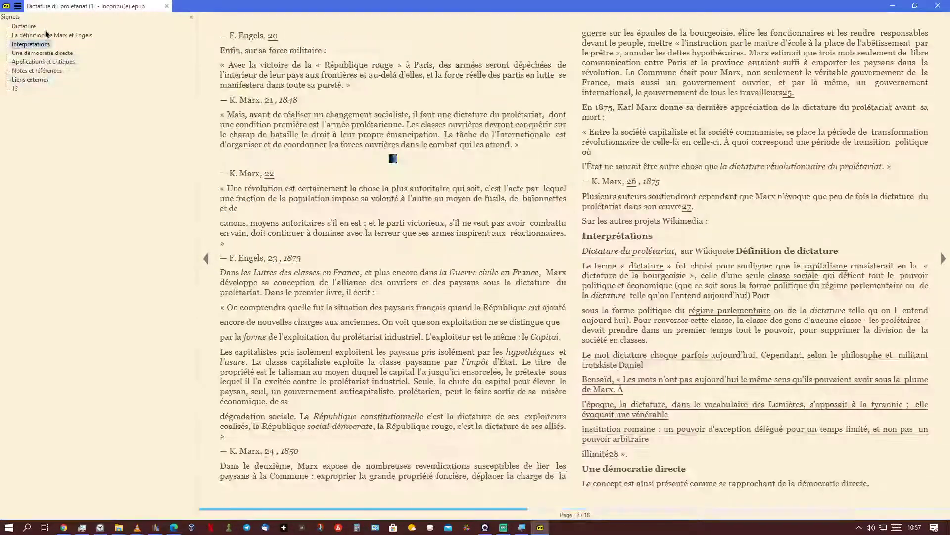
{"action": "left_click", "coordinate": [46, 34]}
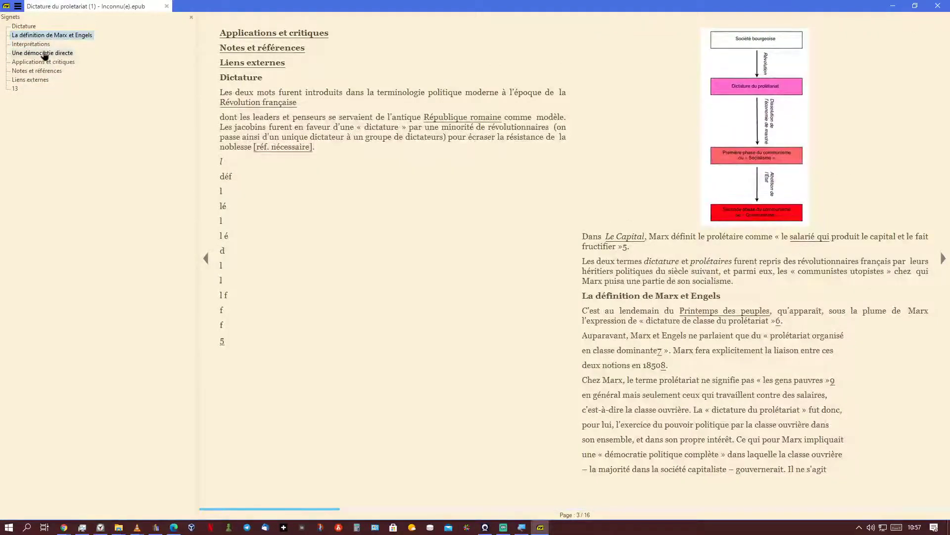
{"action": "left_click", "coordinate": [43, 53]}
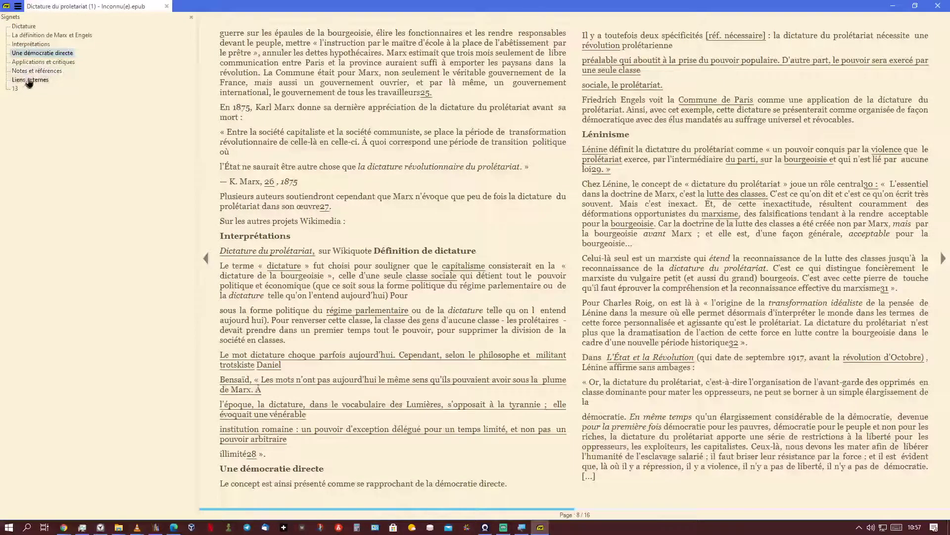
{"action": "left_click", "coordinate": [29, 80]}
{"action": "left_click", "coordinate": [36, 35]}
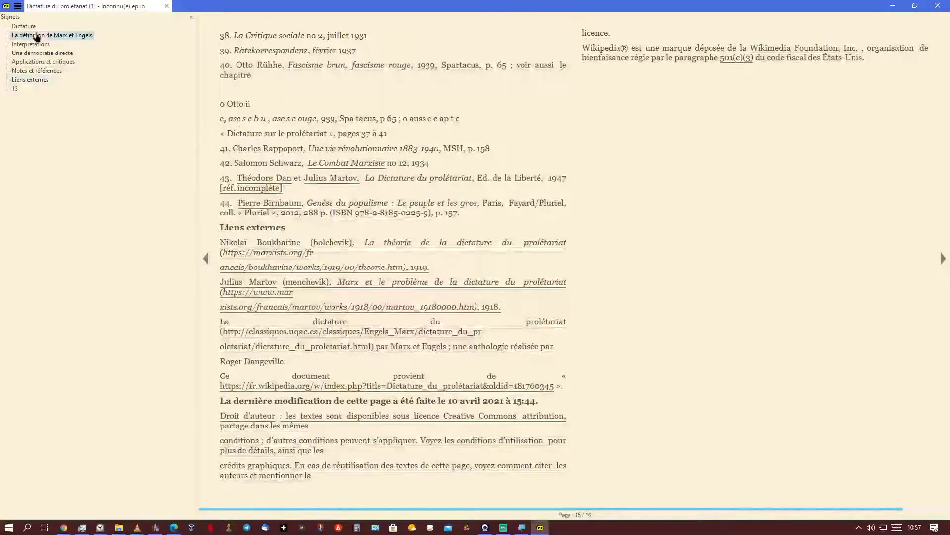
{"action": "left_click", "coordinate": [42, 53]}
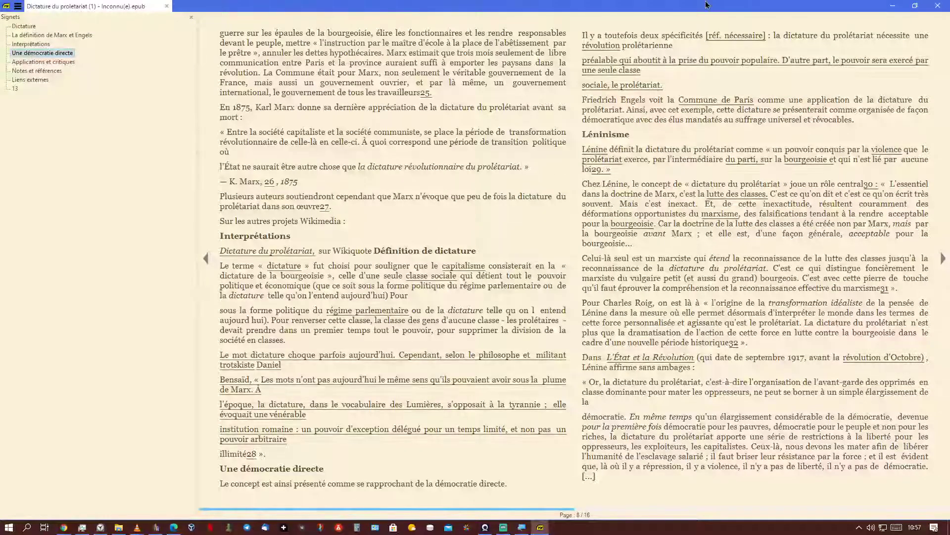